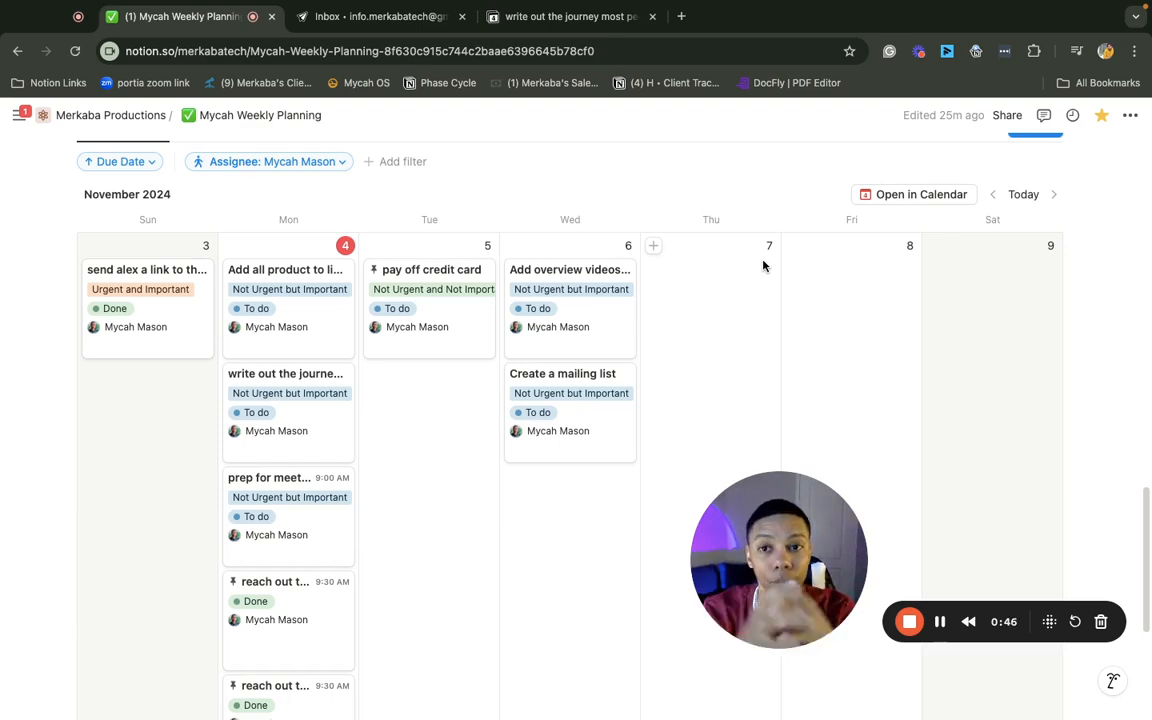
# Scroll through the current page, then switch to the Notion Mail inbox listing 835 messages
pyautogui.scroll(15, 563, 310)
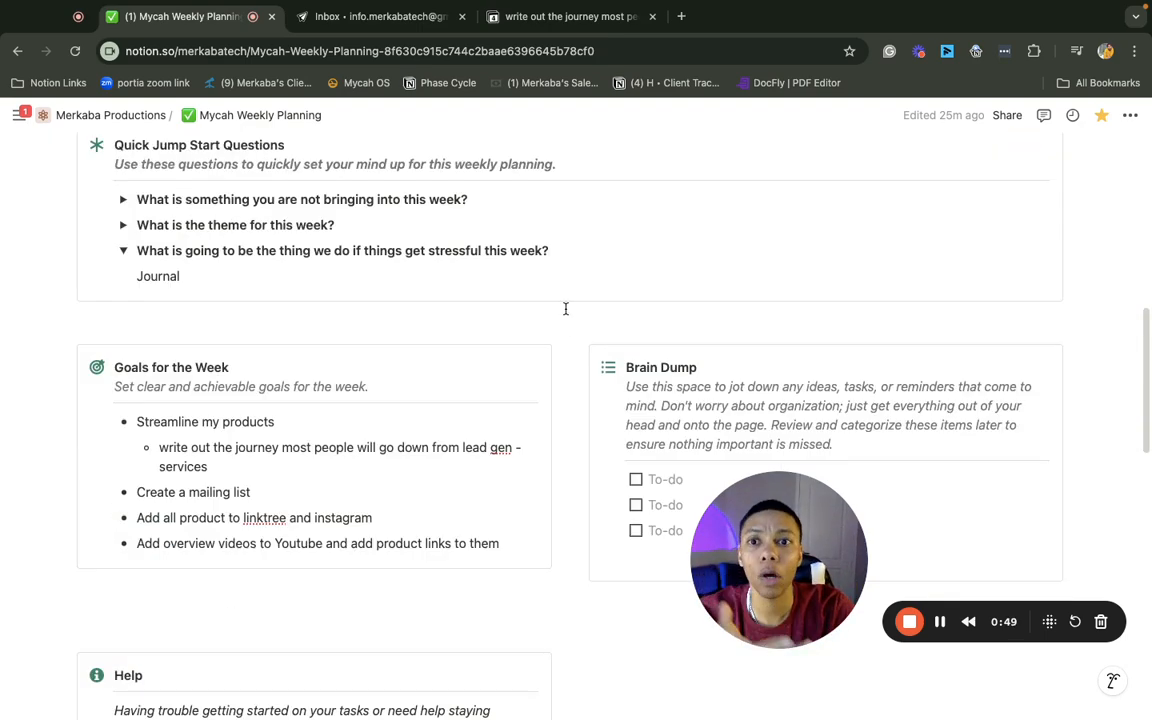
pyautogui.scroll(3, 560, 327)
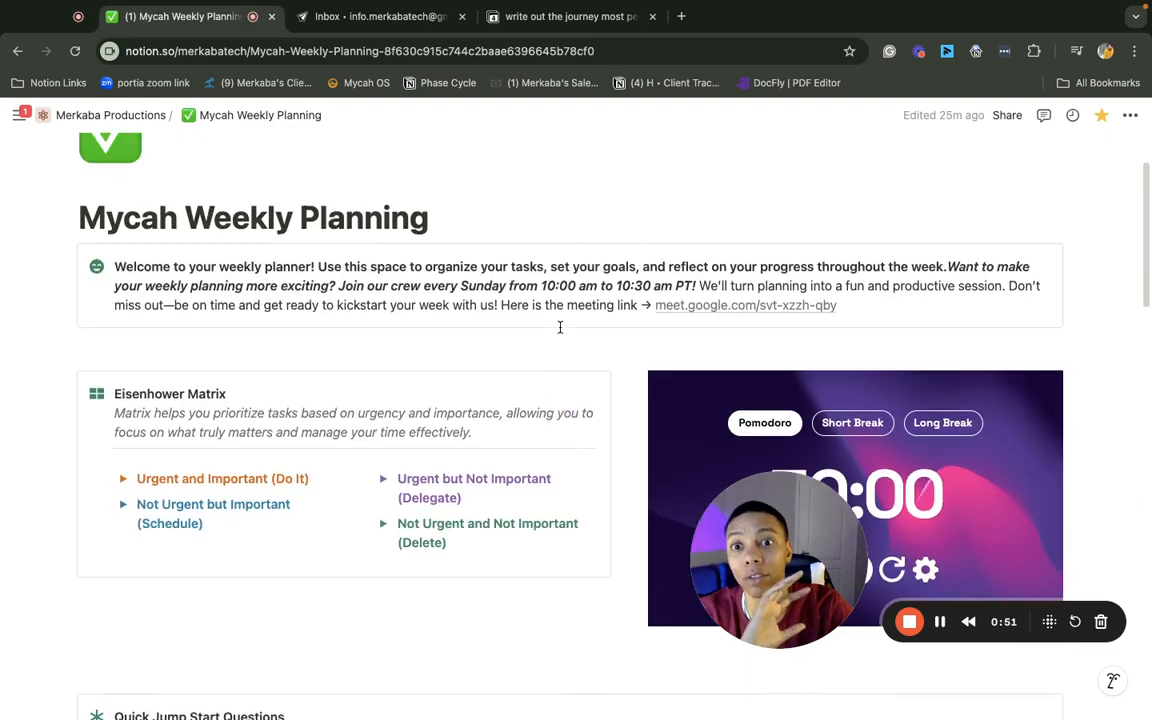
pyautogui.scroll(1, 560, 327)
pyautogui.scroll(-4, 551, 320)
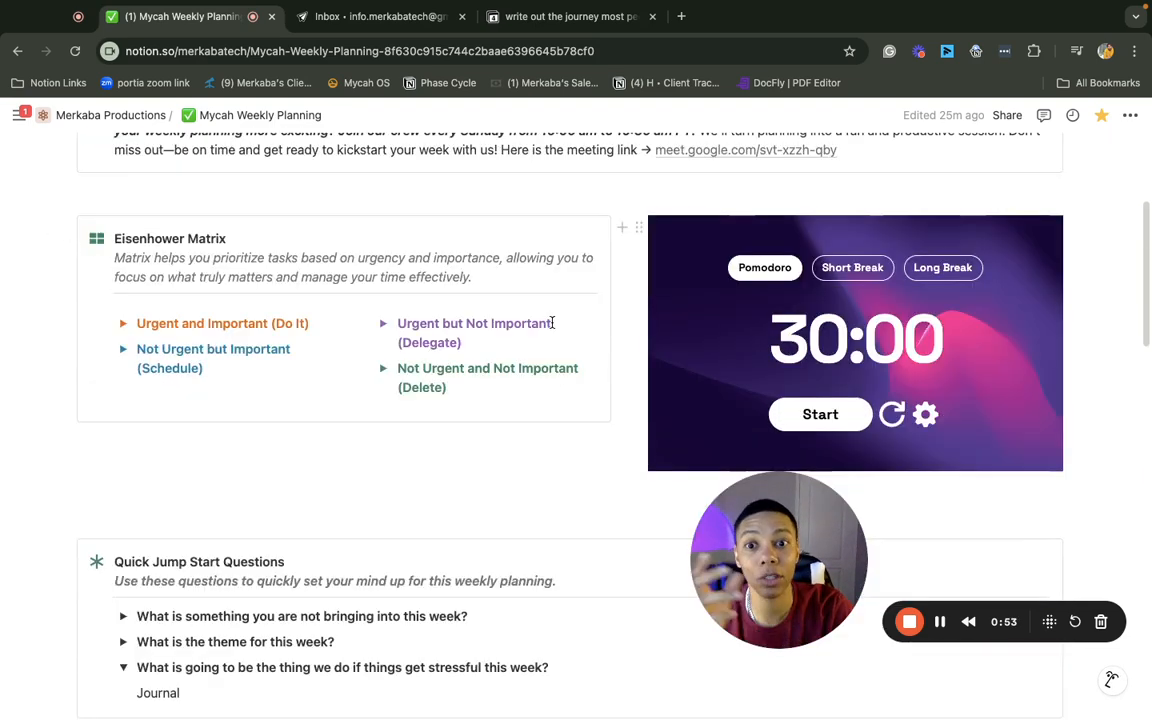
pyautogui.scroll(-2, 504, 386)
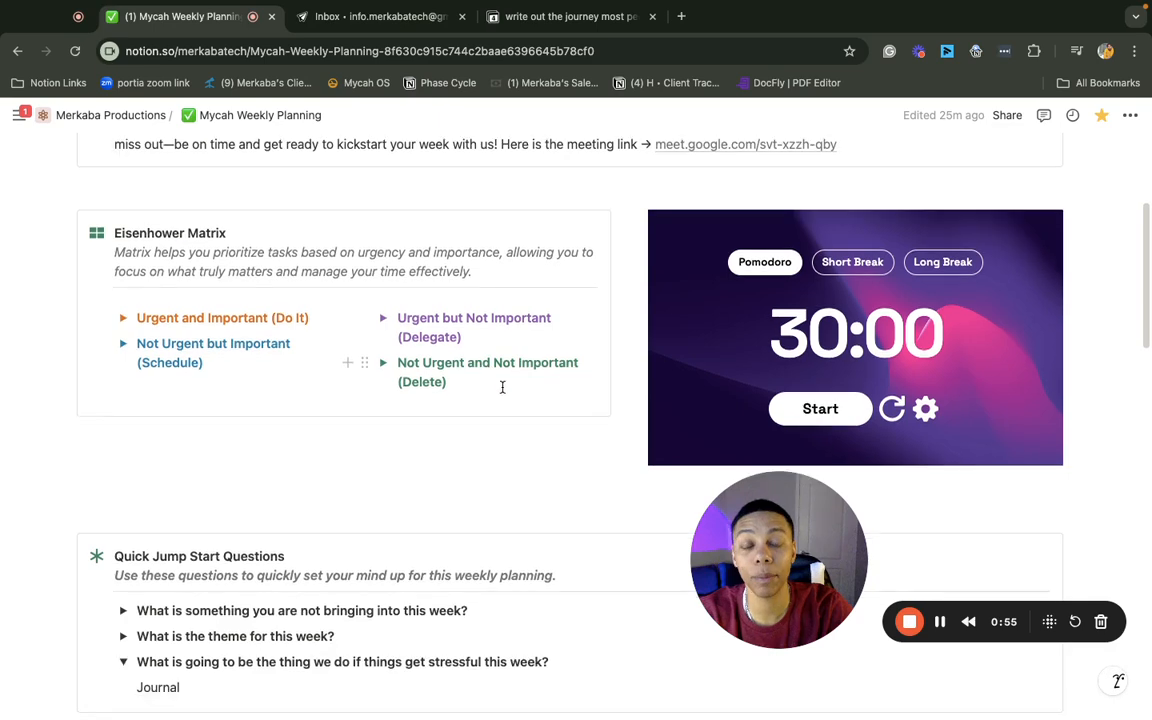
pyautogui.scroll(-2, 490, 350)
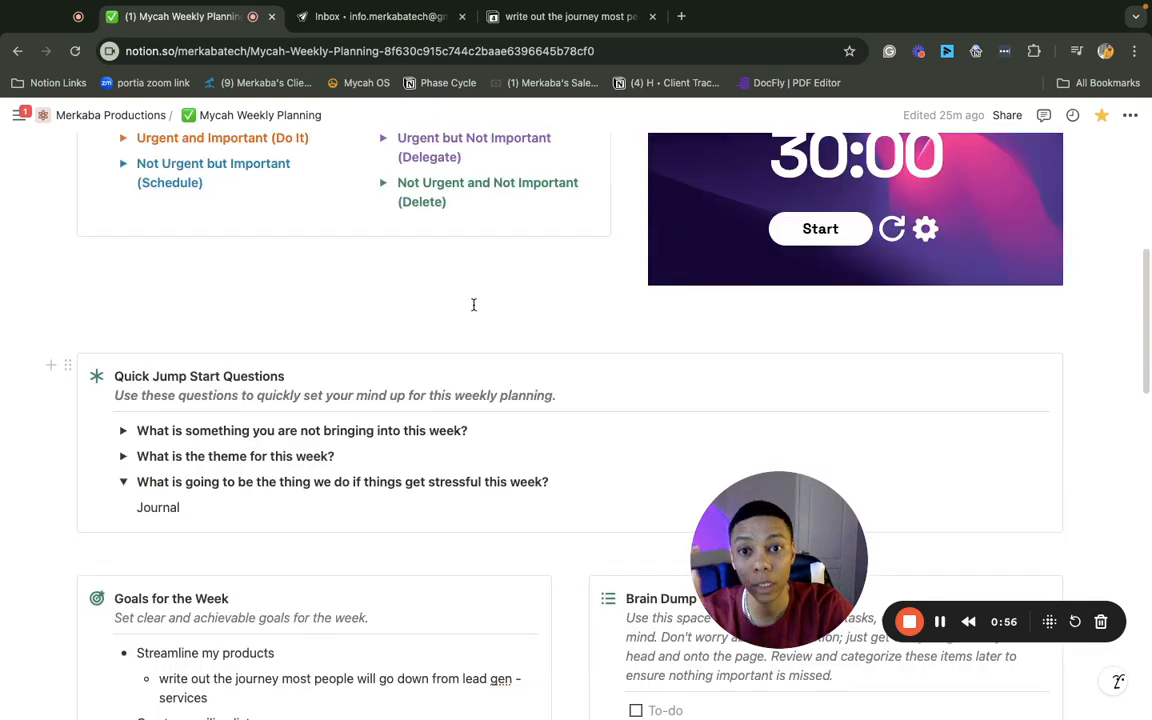
pyautogui.scroll(-1, 537, 355)
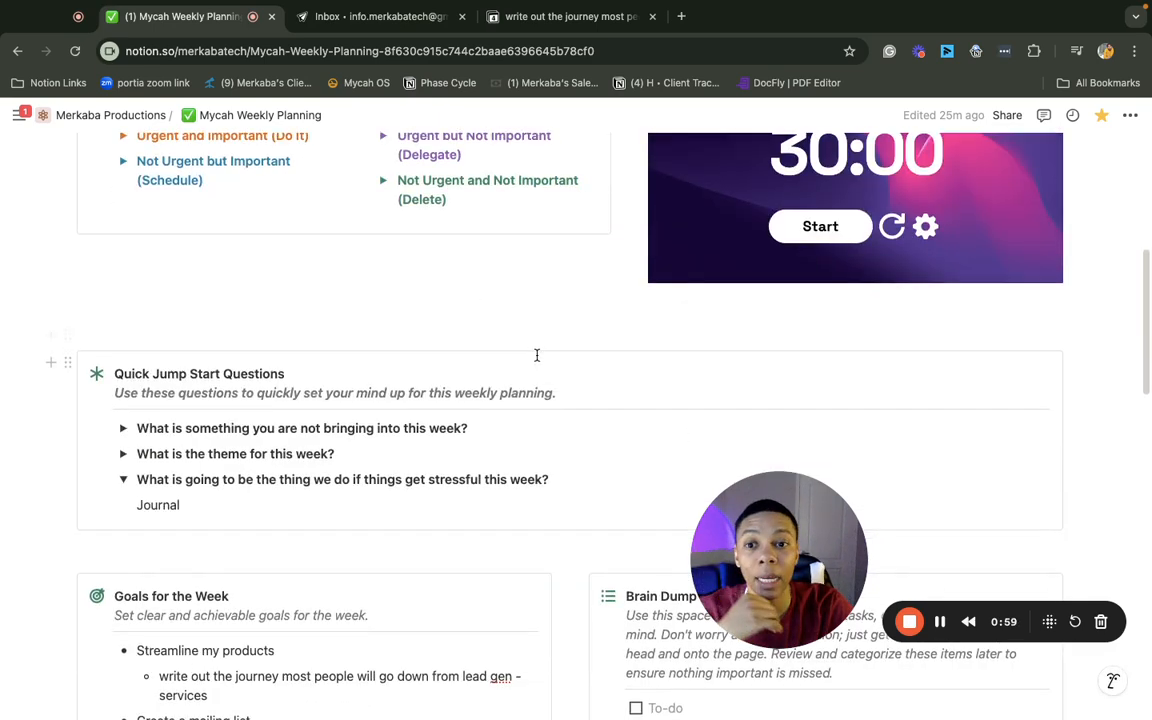
pyautogui.scroll(-5, 537, 355)
pyautogui.scroll(-3, 585, 471)
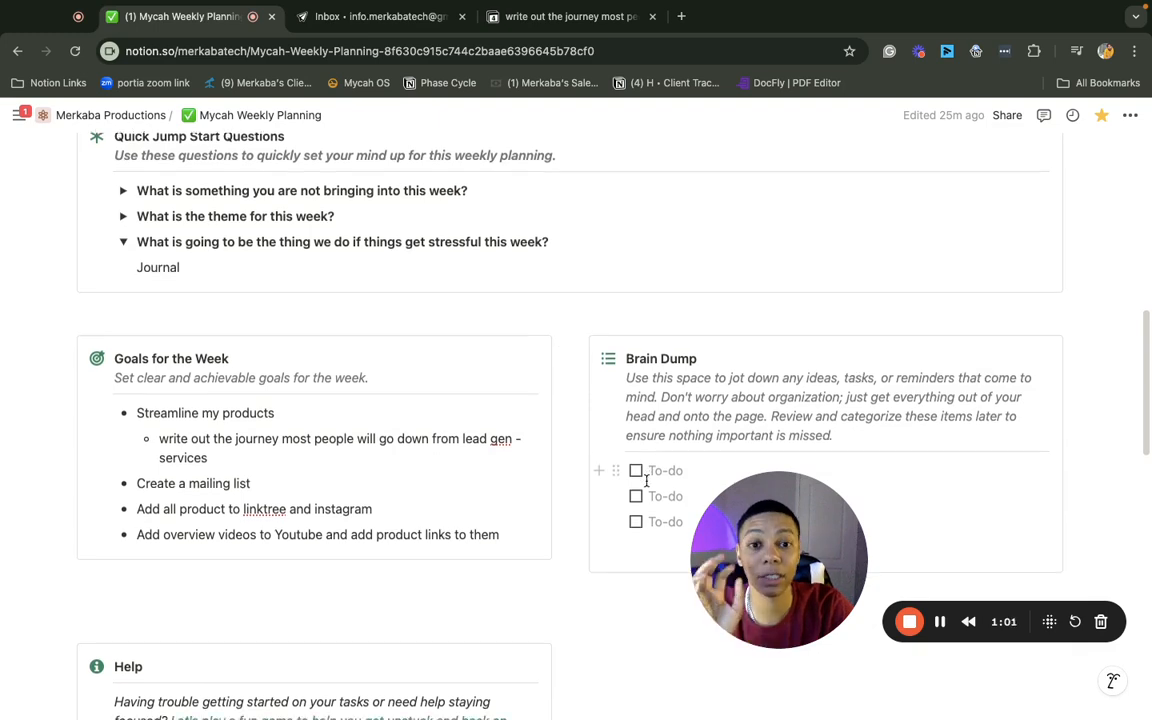
pyautogui.scroll(-2, 496, 452)
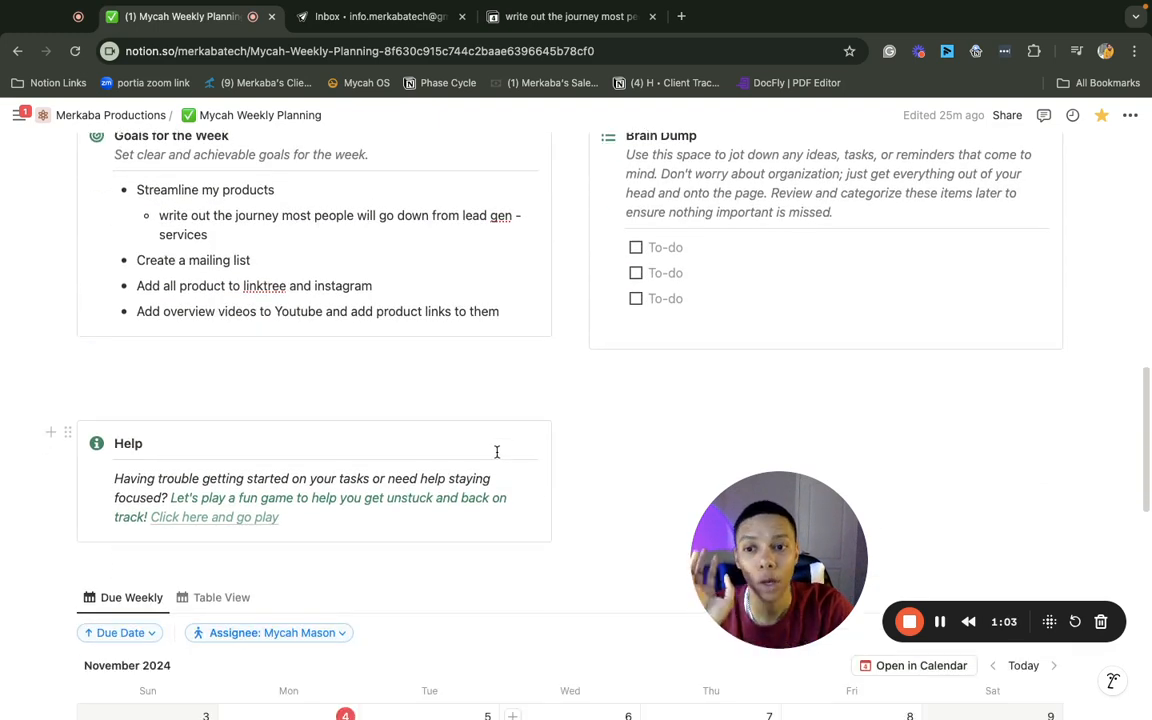
pyautogui.scroll(-4, 496, 452)
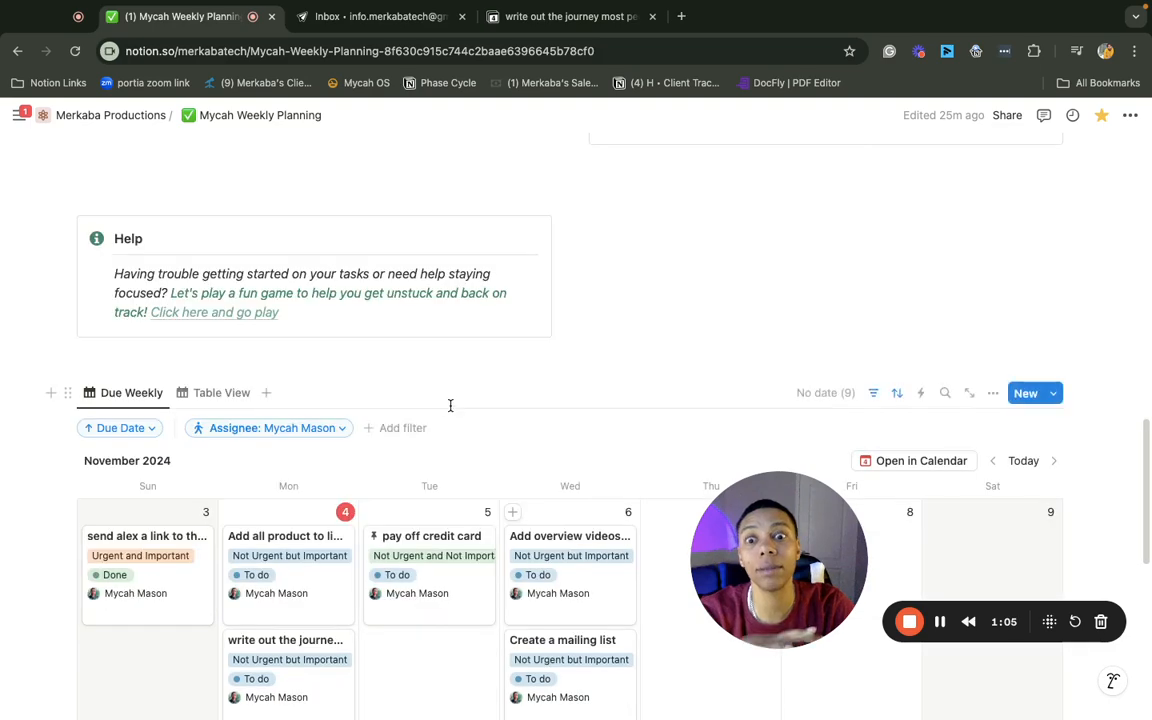
pyautogui.scroll(-2, 200, 525)
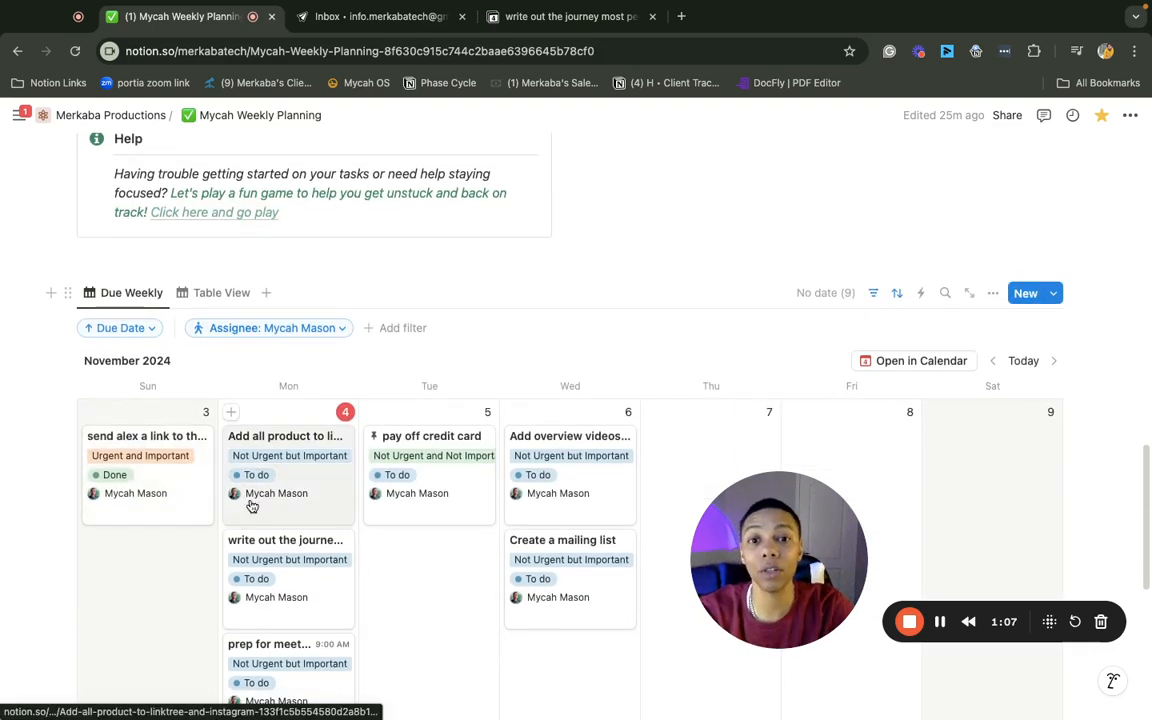
pyautogui.scroll(-6, 404, 486)
pyautogui.scroll(2, 405, 487)
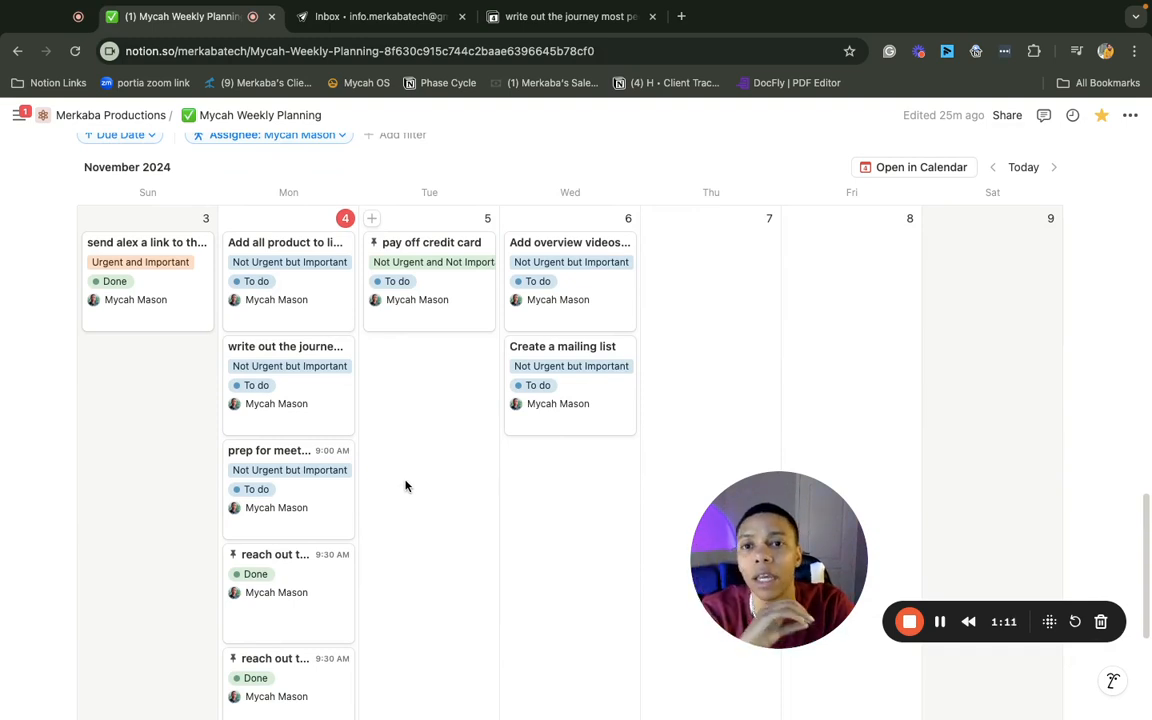
pyautogui.scroll(-1, 407, 484)
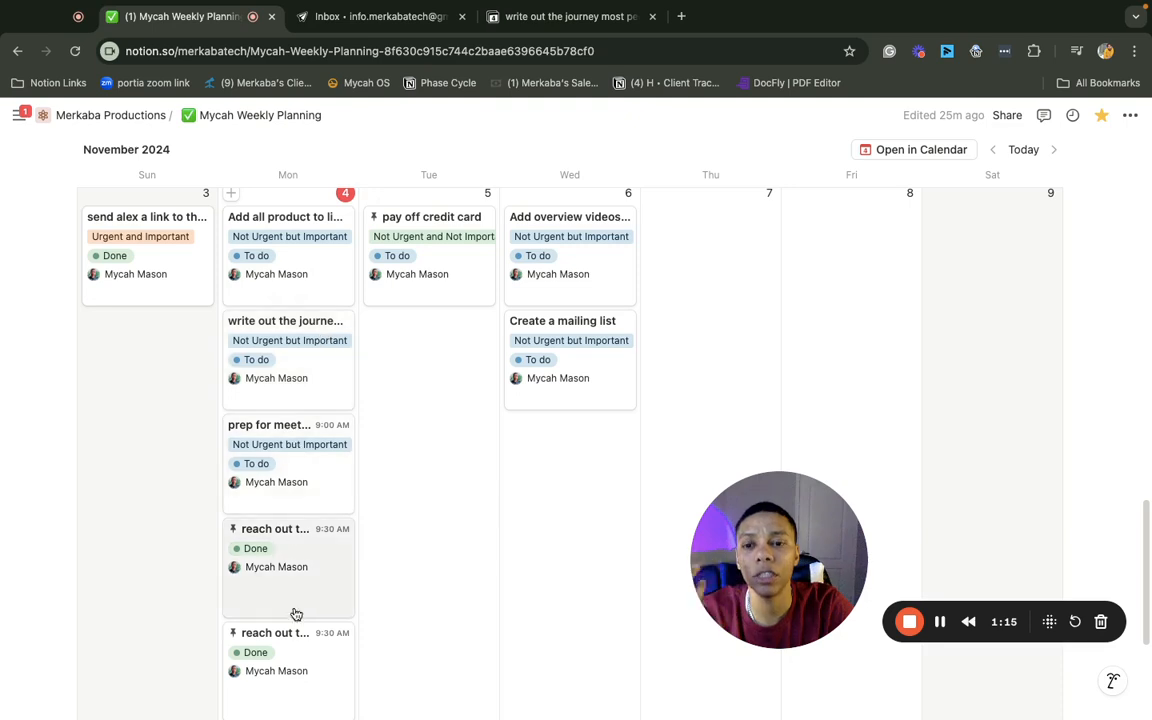
pyautogui.scroll(1, 300, 648)
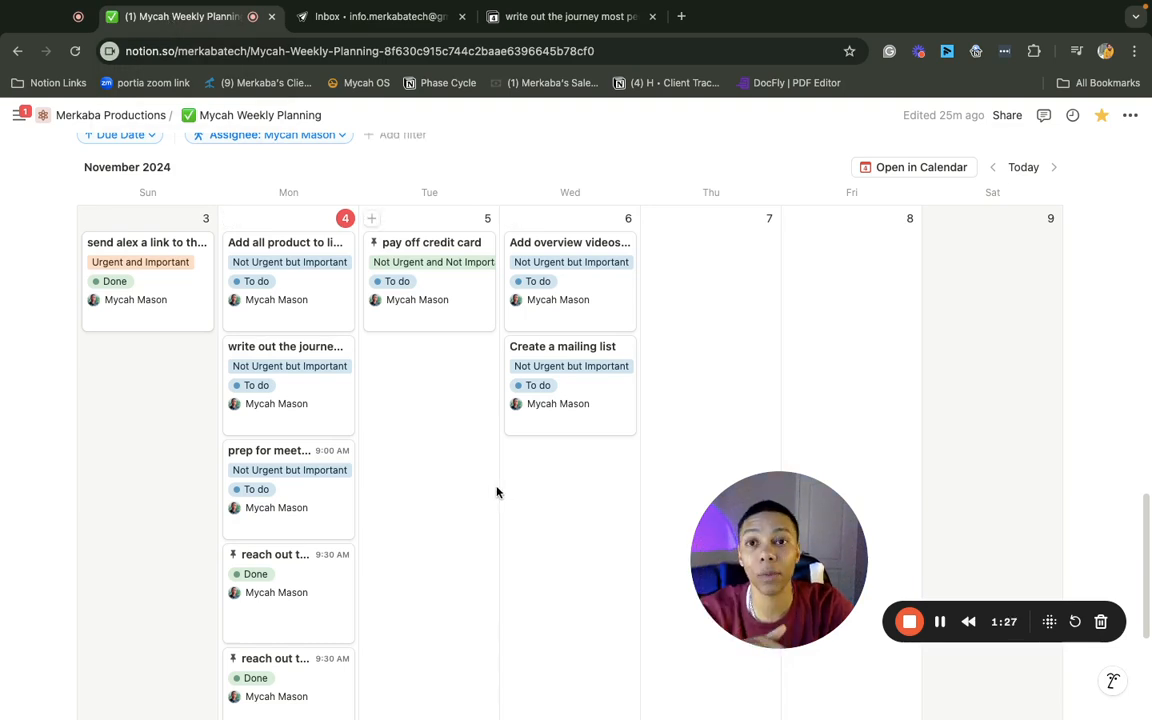
pyautogui.click(357, 20)
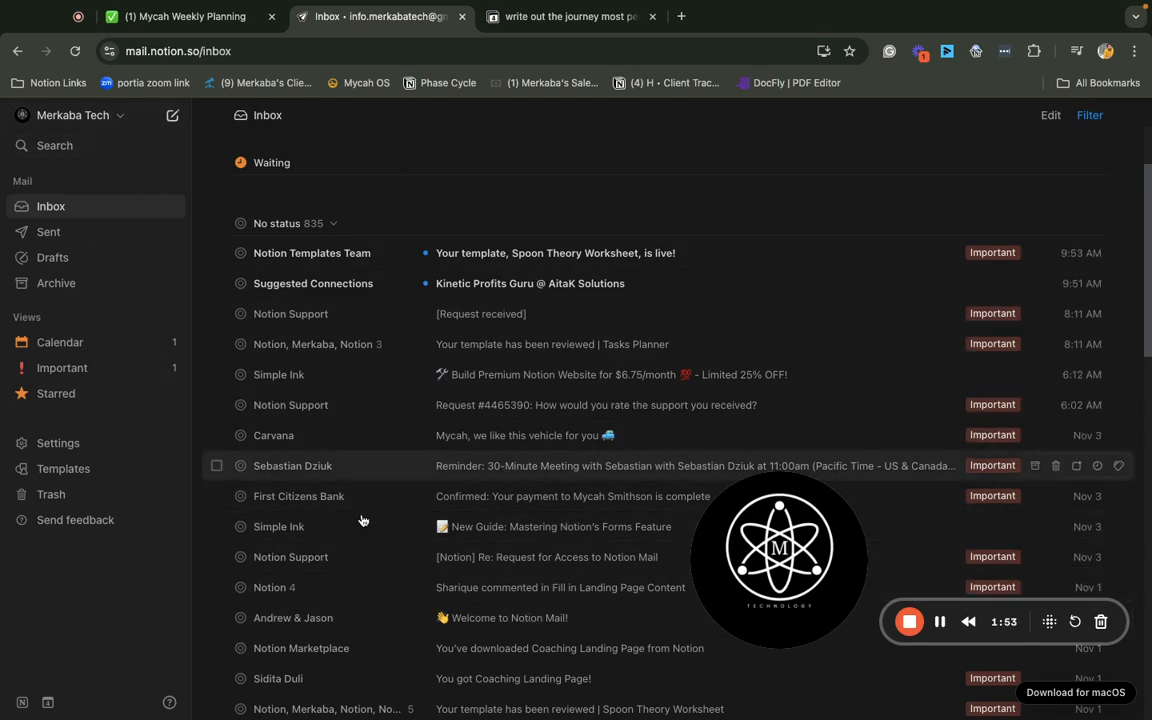
# In the calendar week grid, move the journey task to Monday 10 AM and the linktree/instagram task to Tuesday 8:15 AM
pyautogui.click(532, 25)
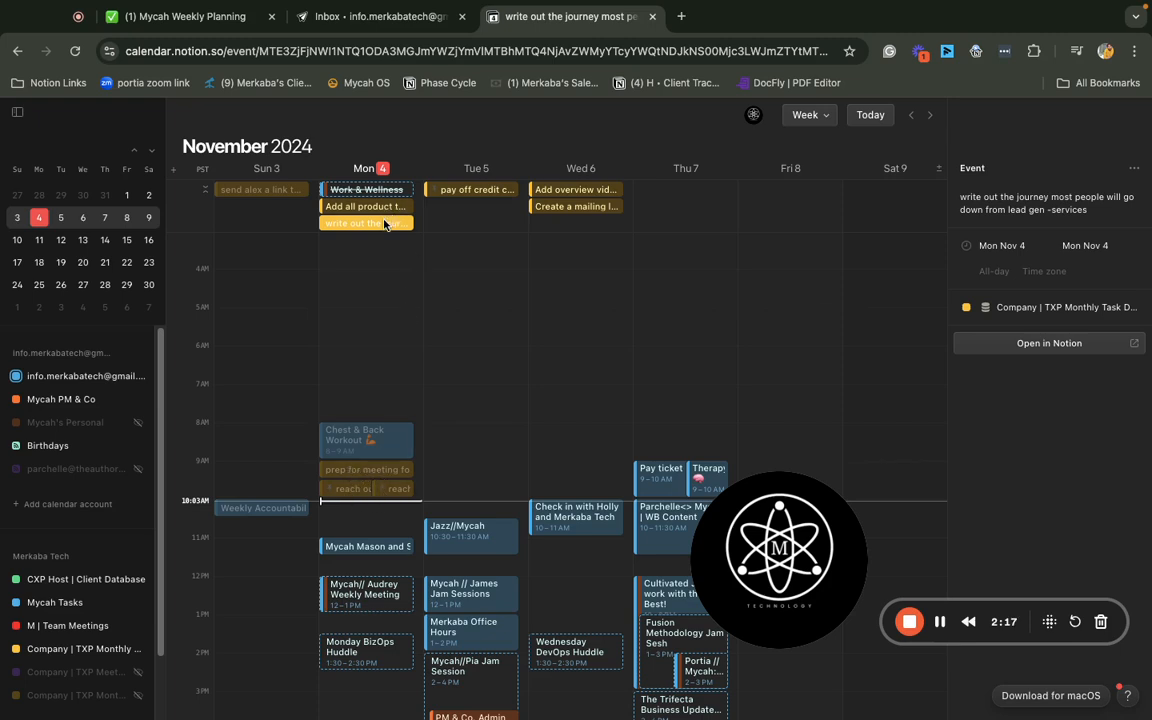
pyautogui.moveTo(380, 235); pyautogui.dragTo(368, 515)
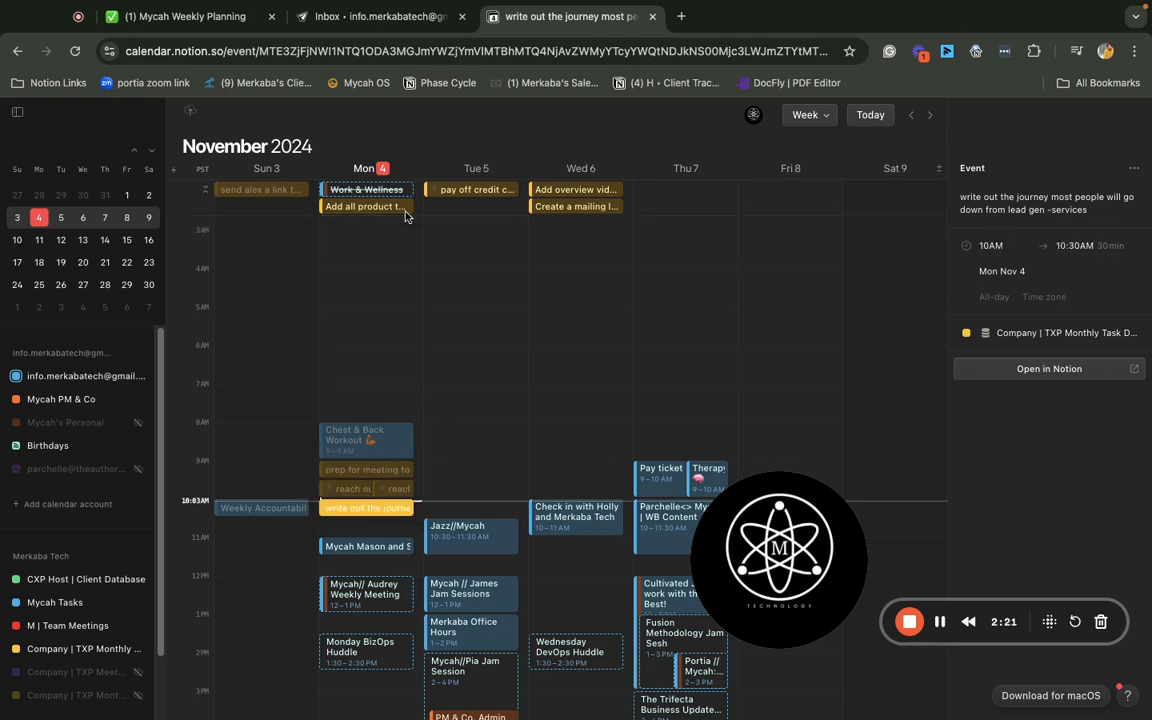
pyautogui.click(365, 206)
pyautogui.moveTo(376, 424); pyautogui.dragTo(473, 479)
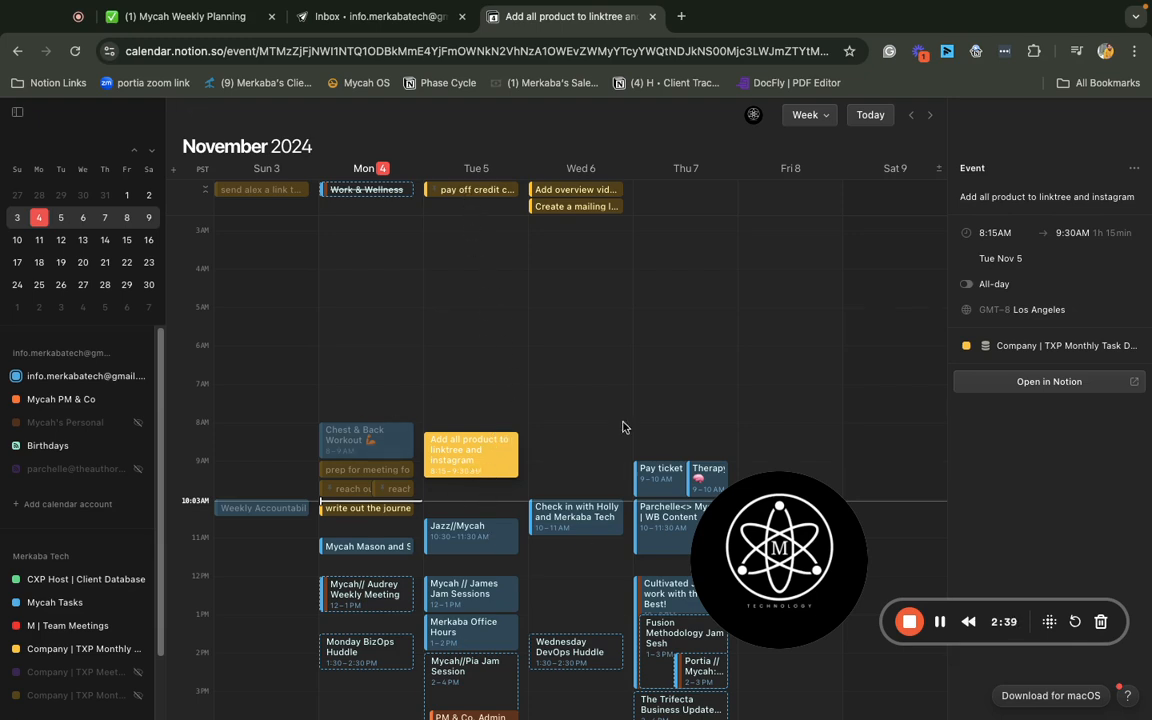
# Give the Sunday link-sending task a timed slot, and schedule Create a mailing list (Wednesday 11 AM) and overview videos (Wednesday noon)
pyautogui.press('Escape')
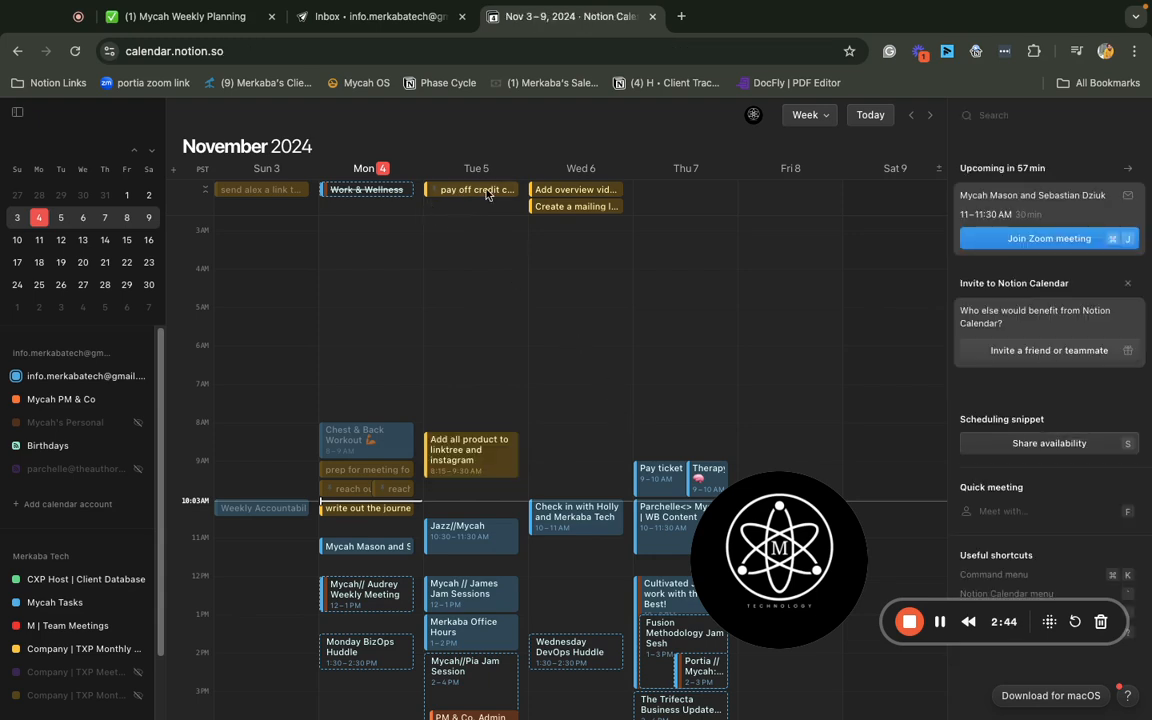
pyautogui.moveTo(245, 189); pyautogui.dragTo(240, 548)
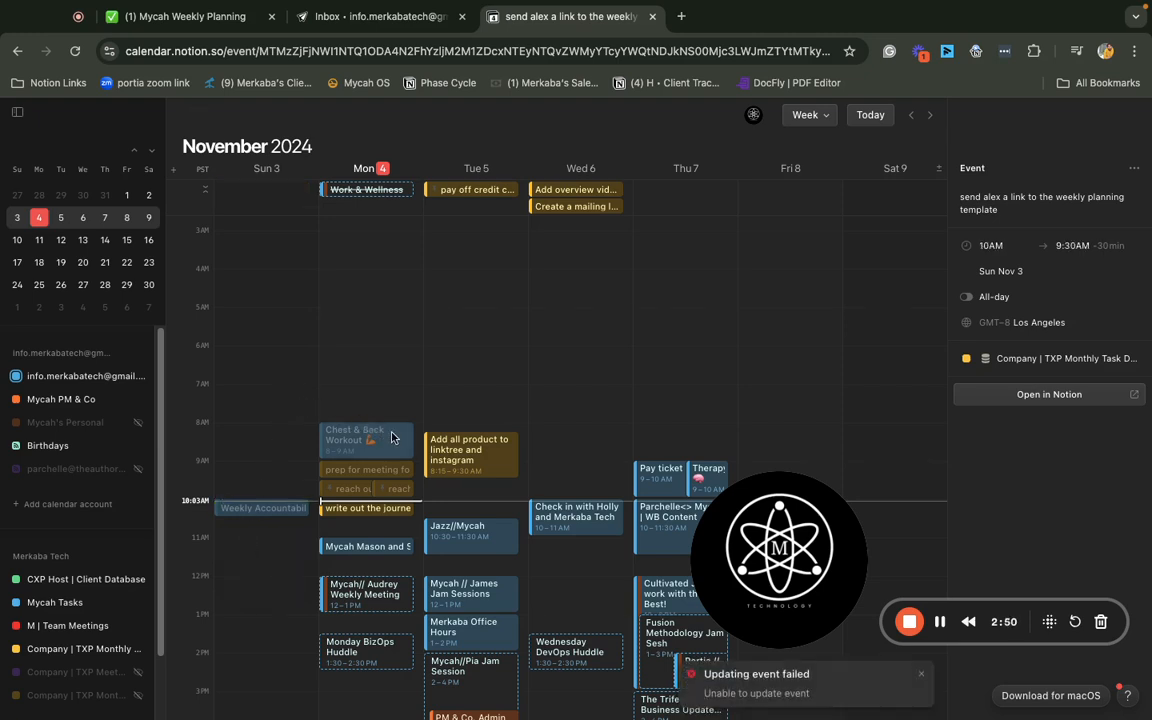
pyautogui.scroll(1, 457, 341)
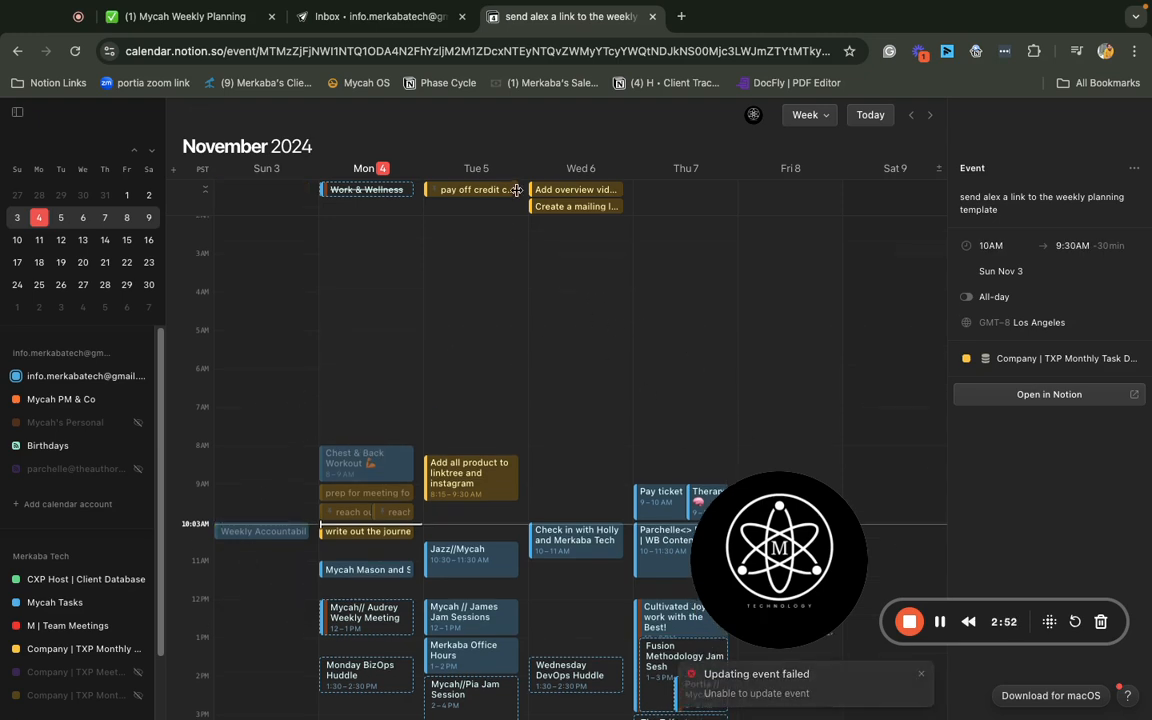
pyautogui.moveTo(564, 207); pyautogui.dragTo(567, 545)
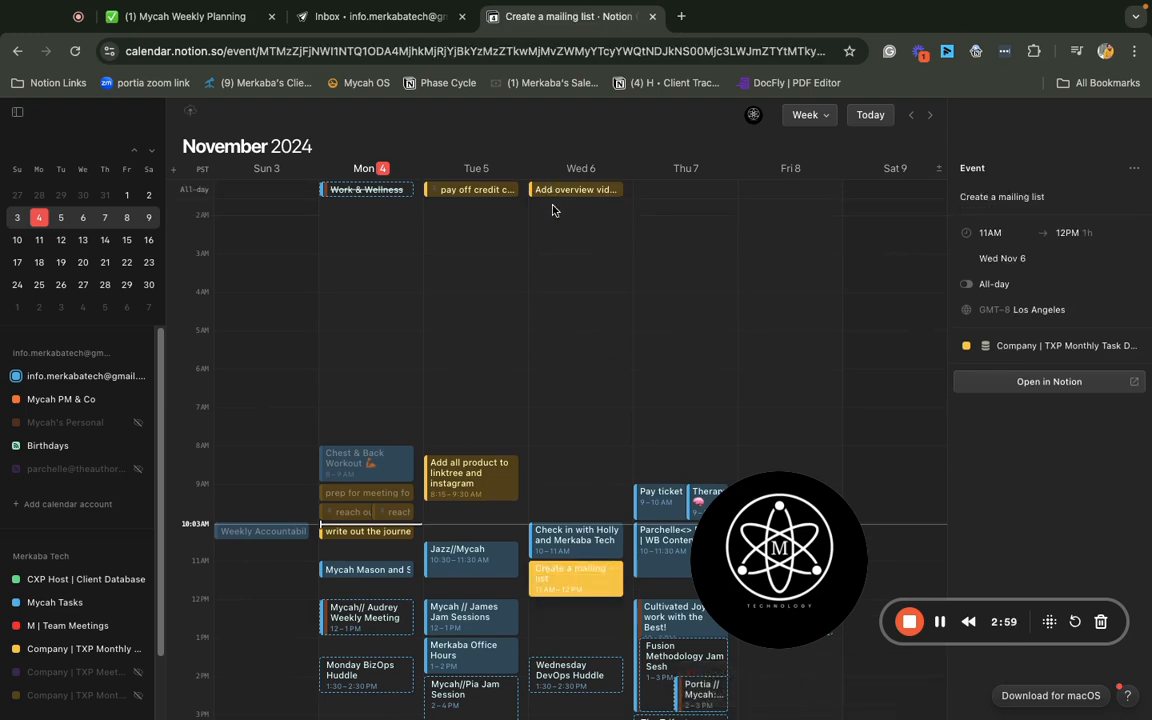
pyautogui.moveTo(548, 198); pyautogui.dragTo(545, 607)
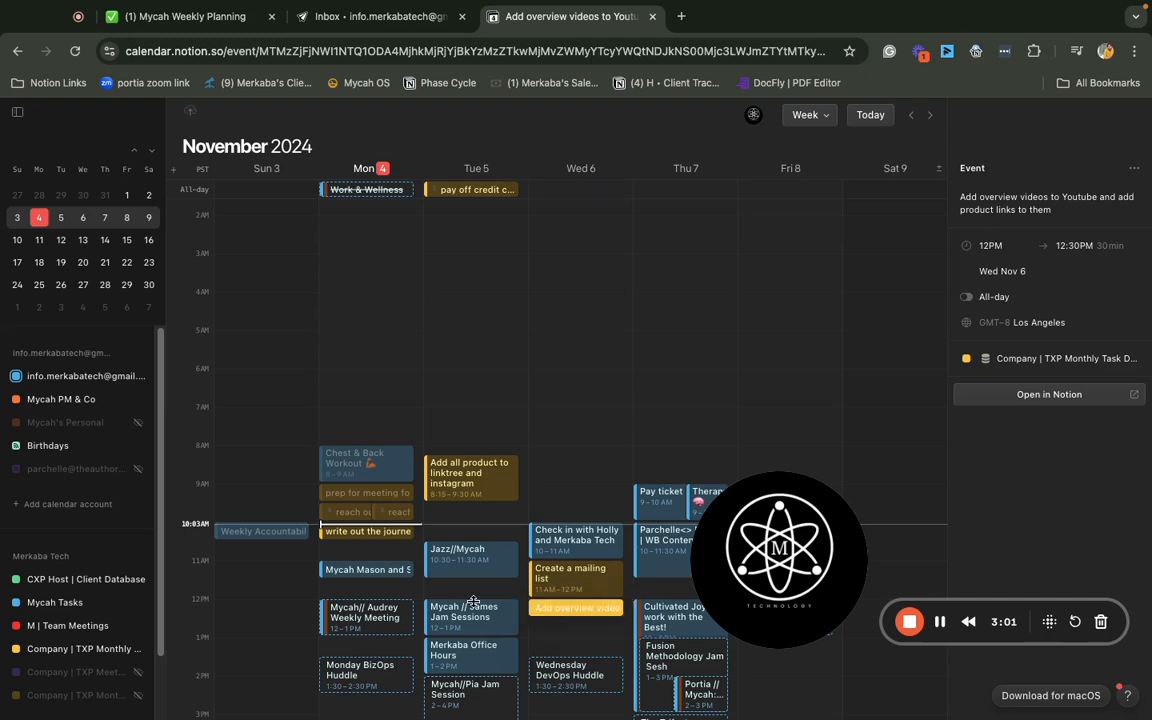
pyautogui.scroll(-5, 546, 357)
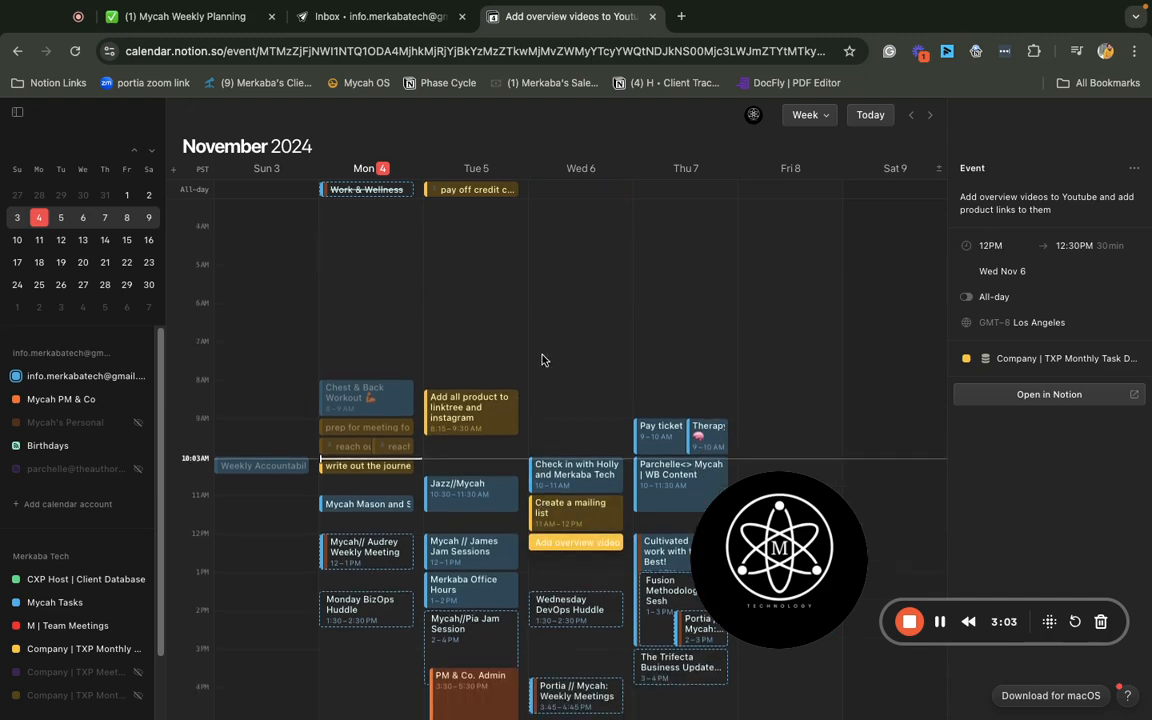
# Check the Weekly Planning page for updated times, then open Monday's 11 AM meeting details in the calendar
pyautogui.click(215, 20)
pyautogui.click(513, 40)
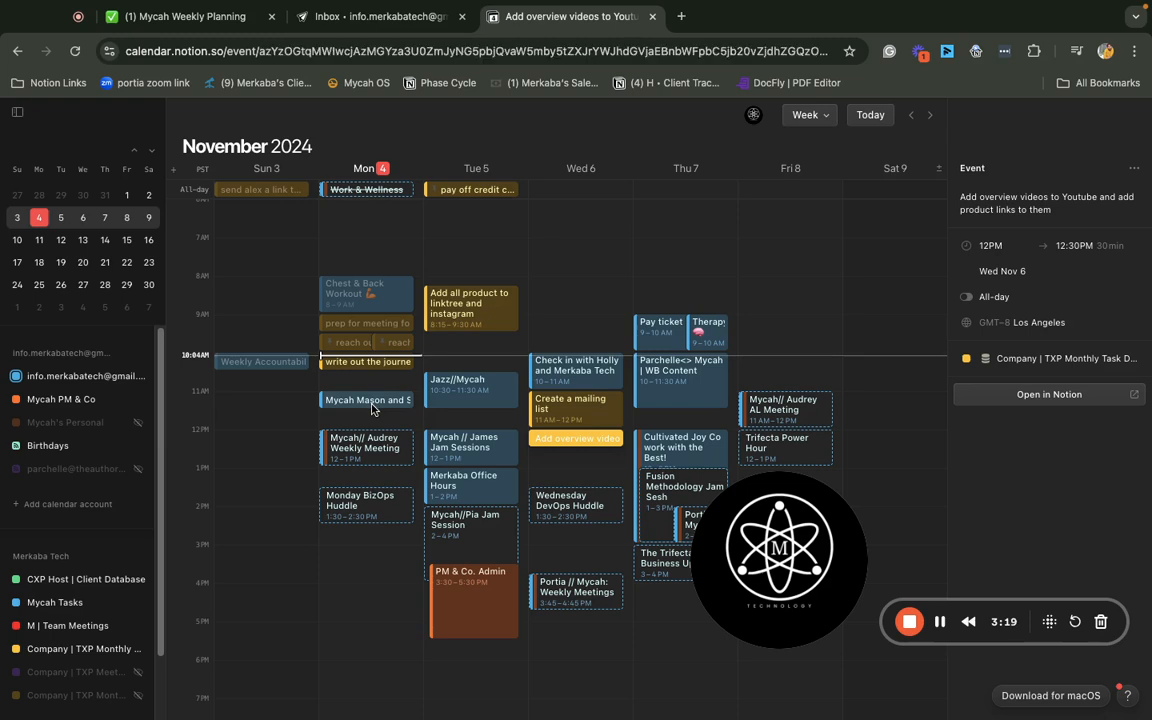
pyautogui.click(369, 401)
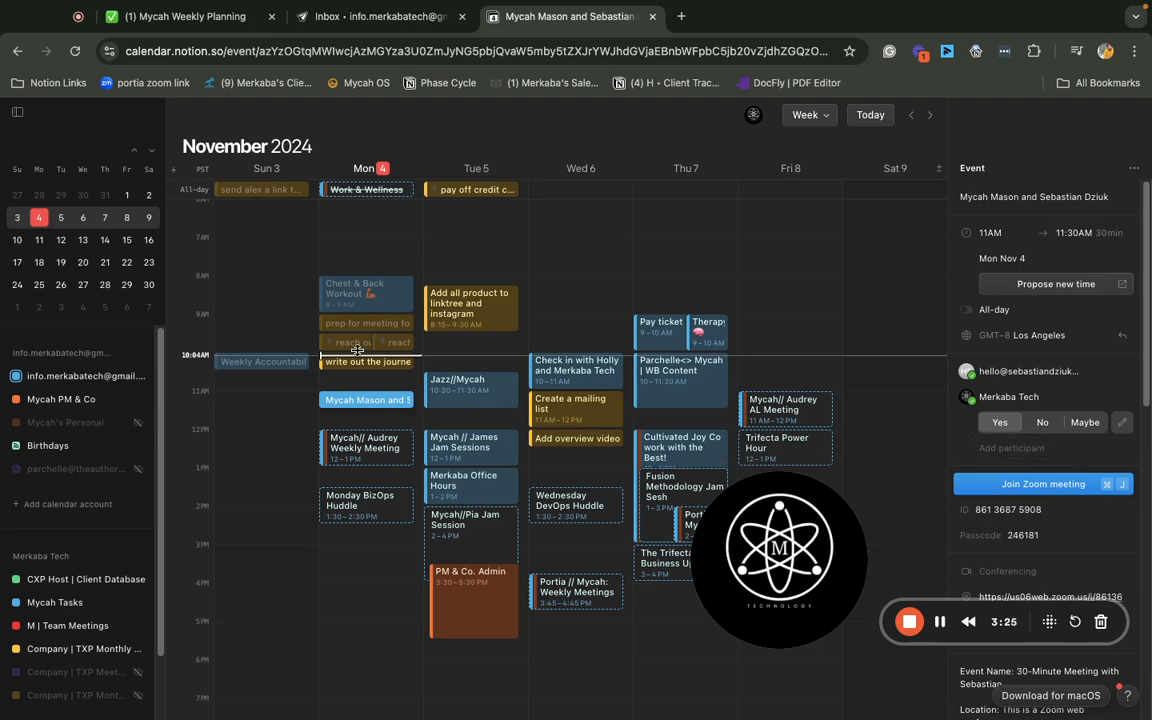
pyautogui.scroll(-1, 504, 359)
pyautogui.scroll(-2, 505, 360)
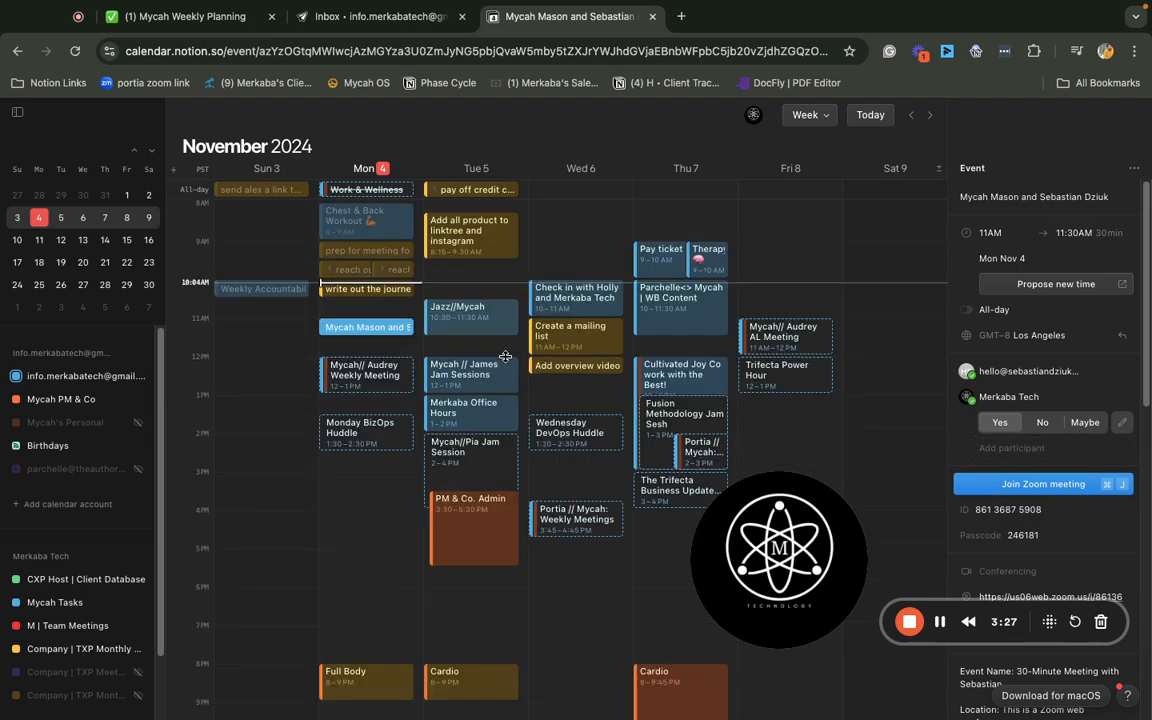
# Go back to the Weekly Planning page to see the tasks' new scheduled times
pyautogui.click(224, 20)
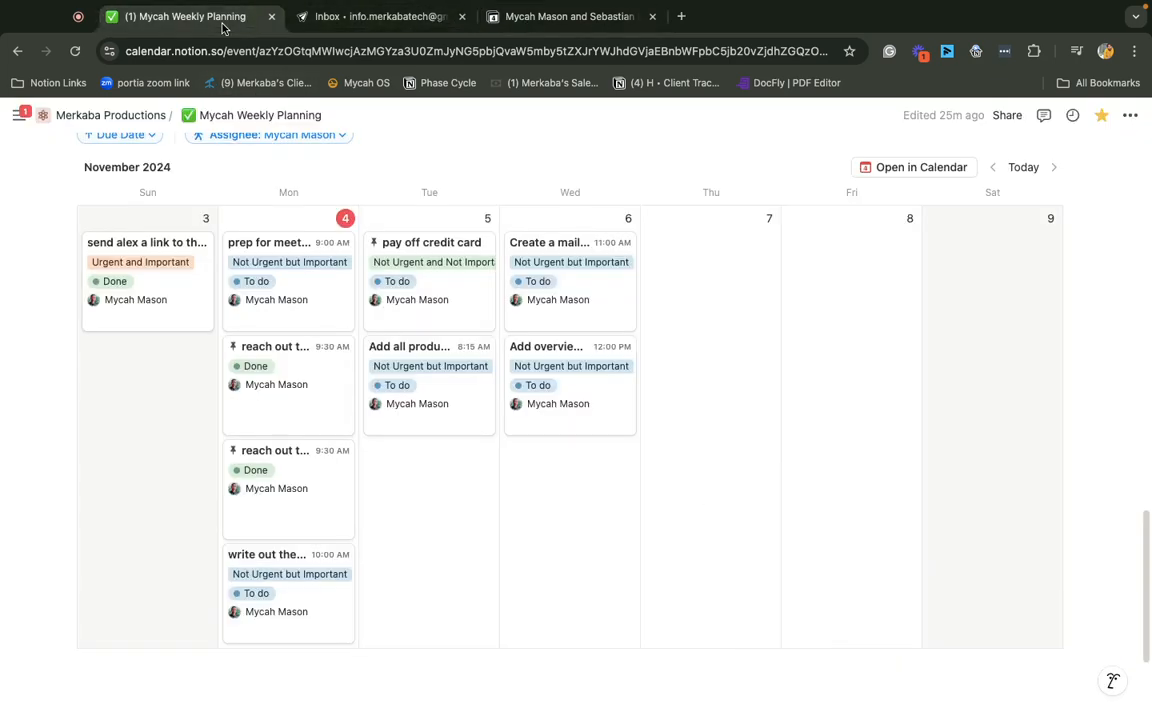